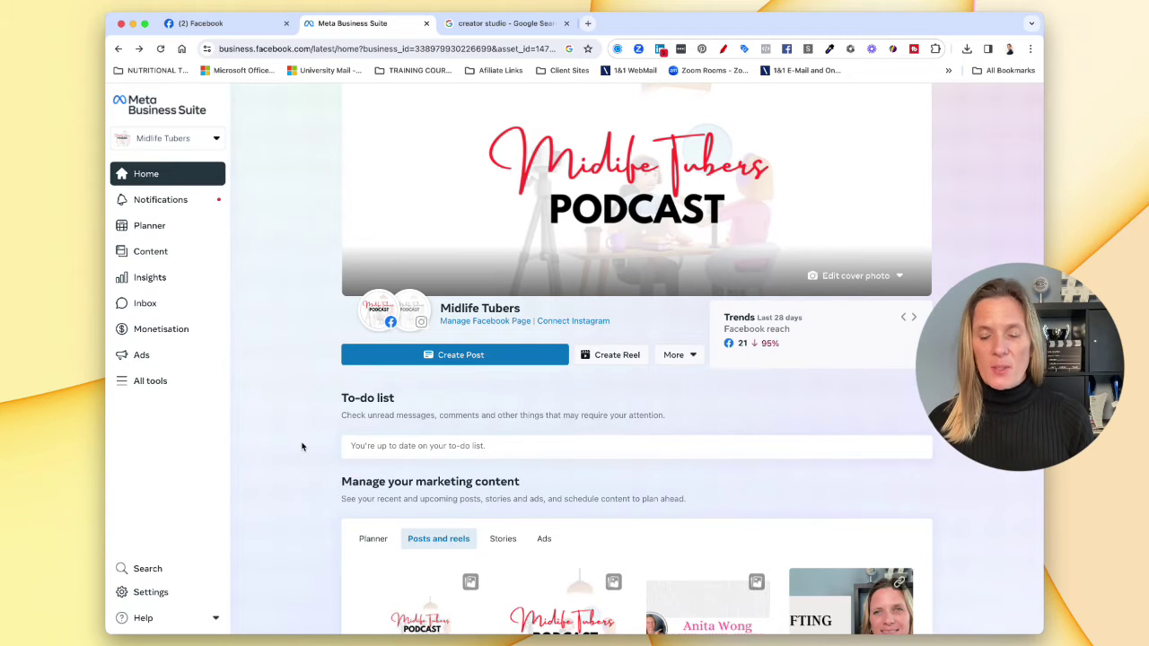
- Return to the personal Facebook profile tab and scroll it back to the top
{"action": "left_click", "coordinate": [250, 26]}
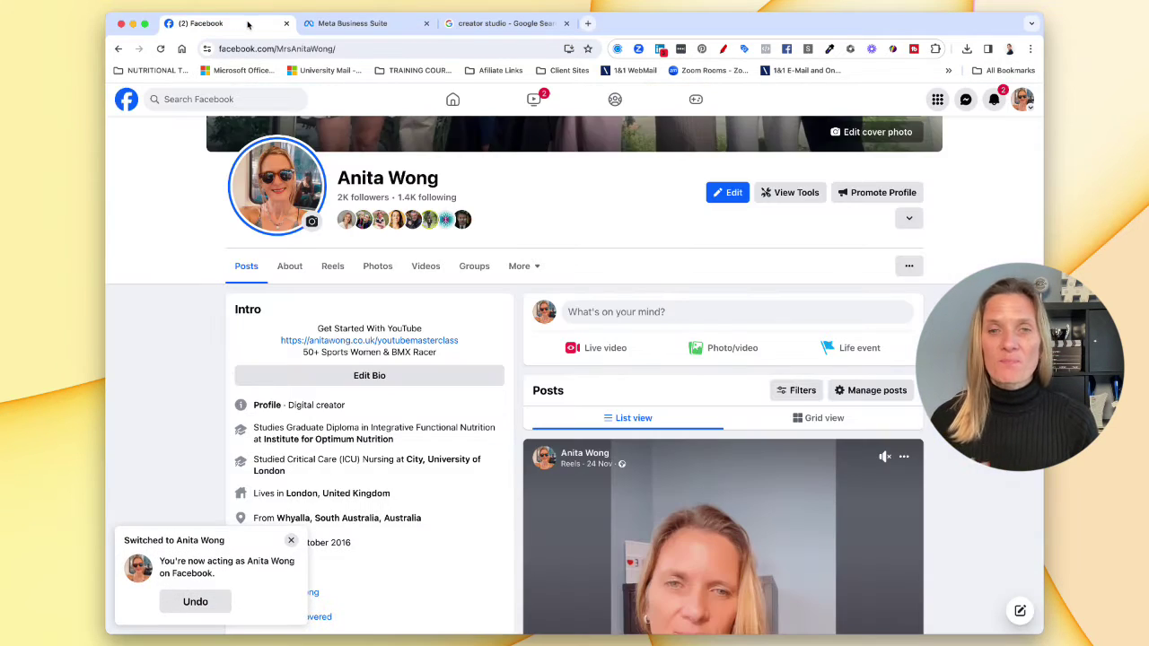
{"action": "scroll", "coordinate": [427, 327], "scroll_direction": "up", "scroll_amount": 5}
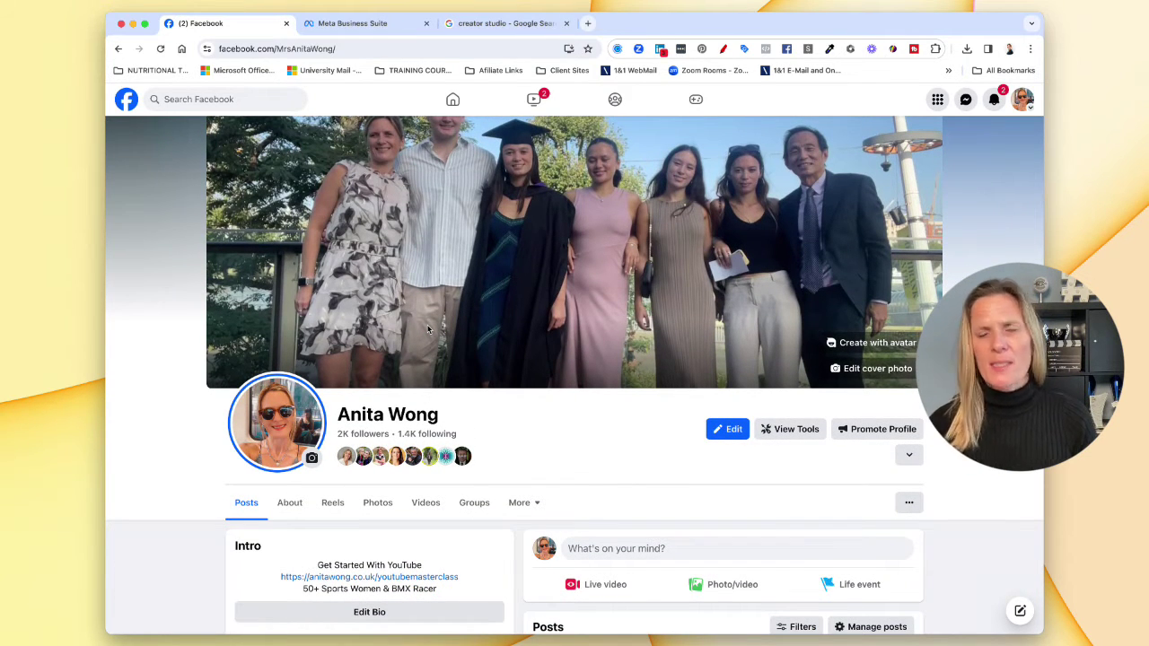
{"action": "left_click", "coordinate": [518, 26]}
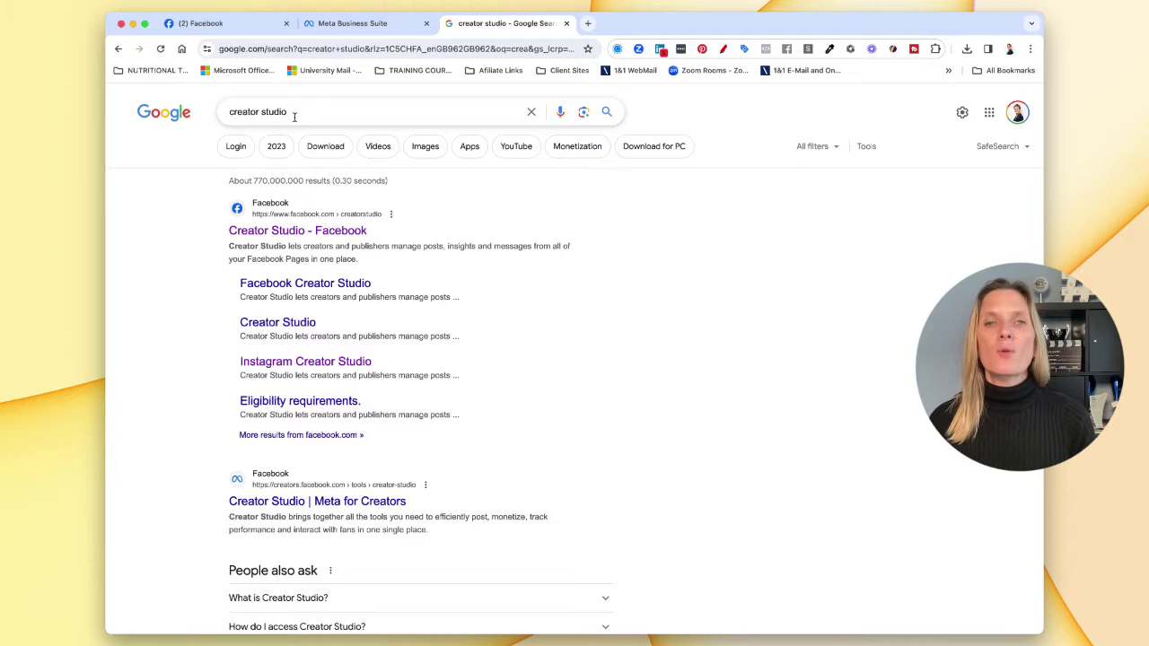
- Follow the 'Creator Studio - Facebook' search result to reach the Midlife Tubers Business Suite home
{"action": "left_click", "coordinate": [276, 235]}
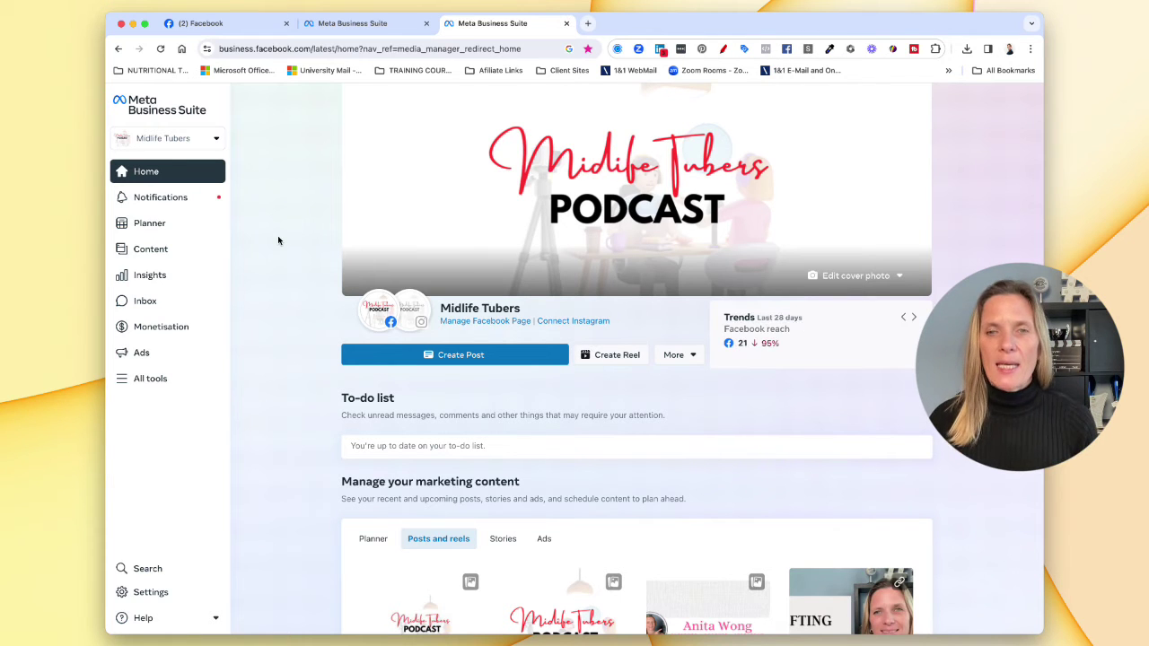
- Check the business account list without switching, then show the Nov–Dec 2023 Planner week
{"action": "left_click", "coordinate": [176, 141]}
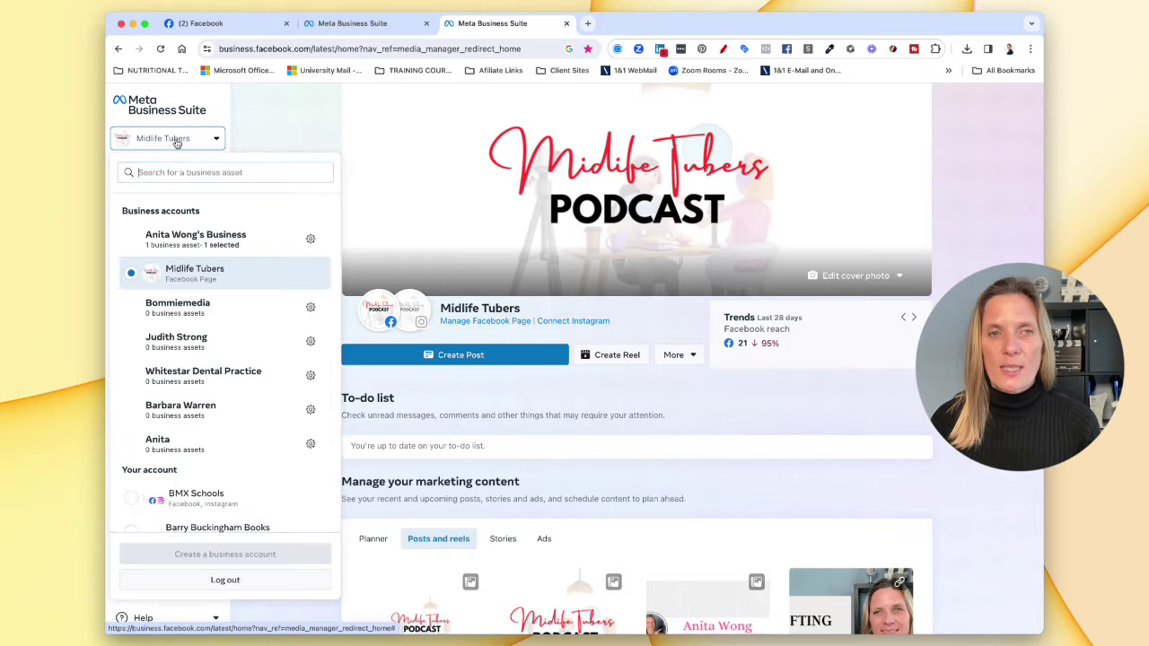
{"action": "left_click", "coordinate": [261, 135]}
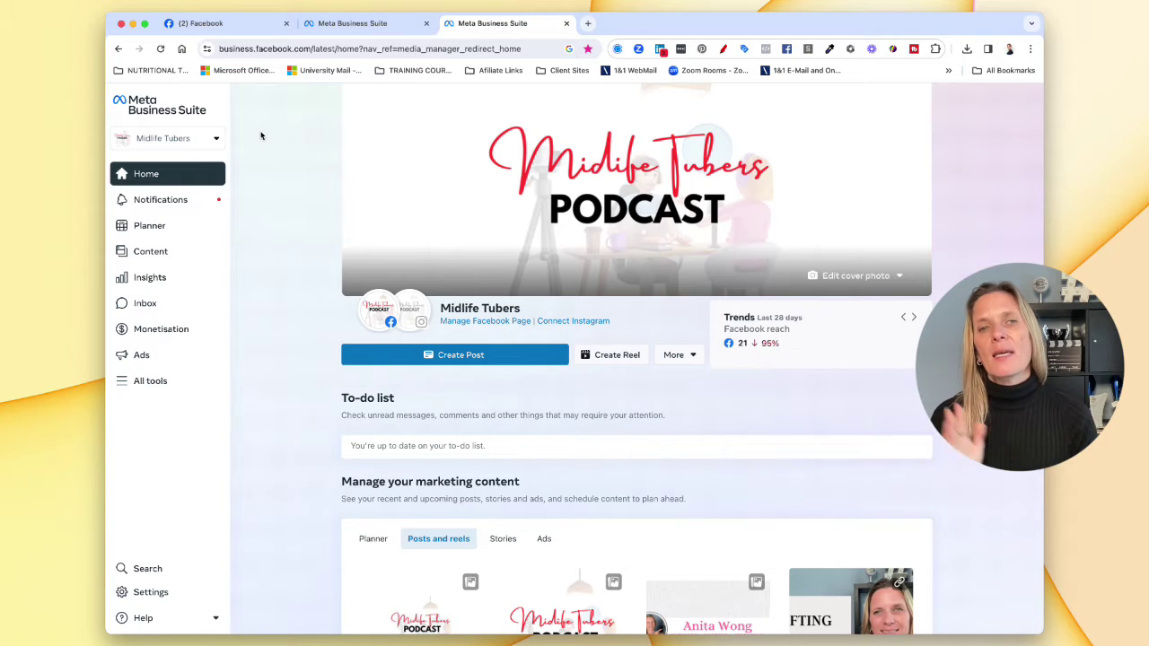
{"action": "left_click", "coordinate": [151, 229]}
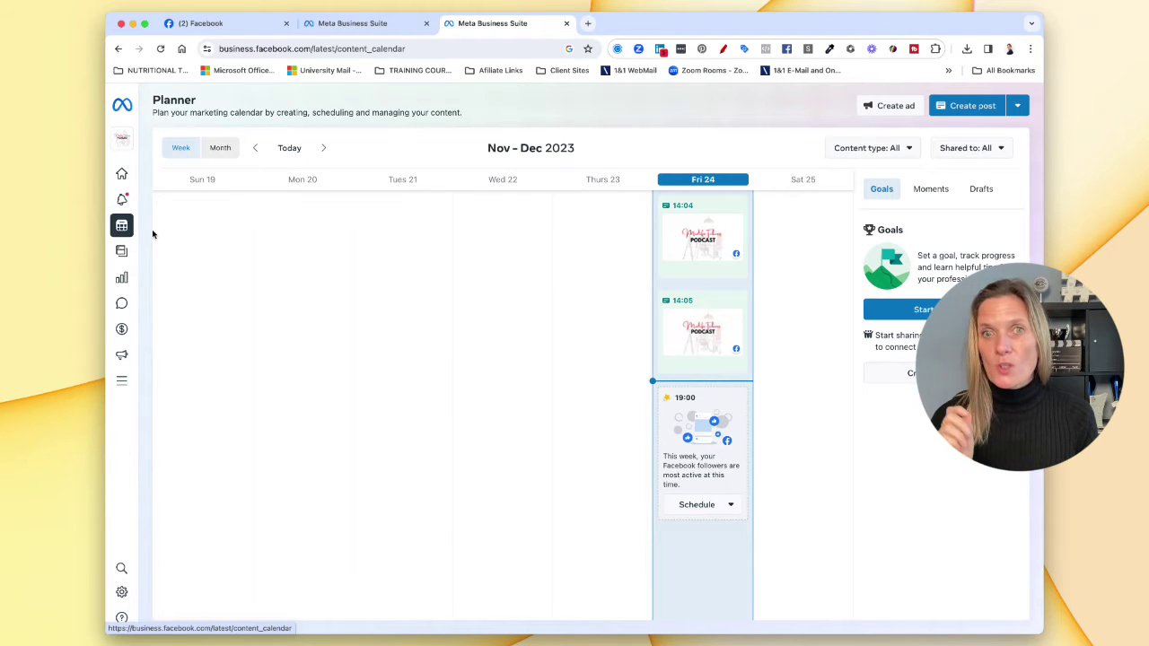
- Show the Content list of published posts and reels from the last 90 days
{"action": "left_click", "coordinate": [121, 251]}
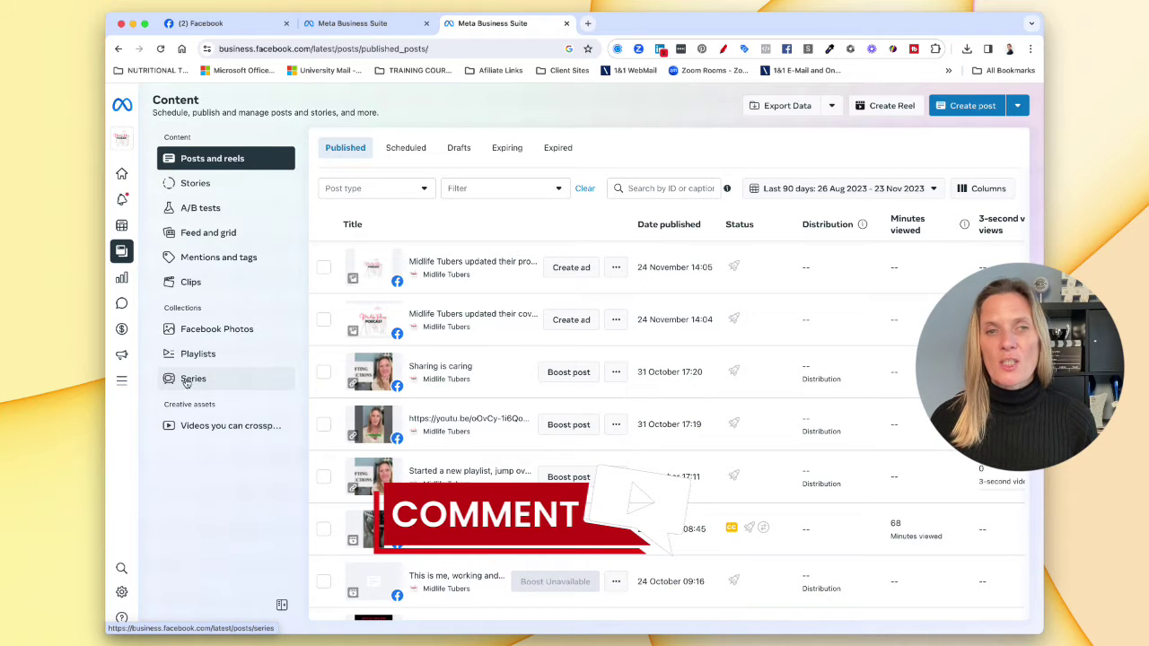
- View Insights for 27 Oct – 23 Nov 2023, dismissing the weekly review, date range unchanged
{"action": "left_click", "coordinate": [122, 279]}
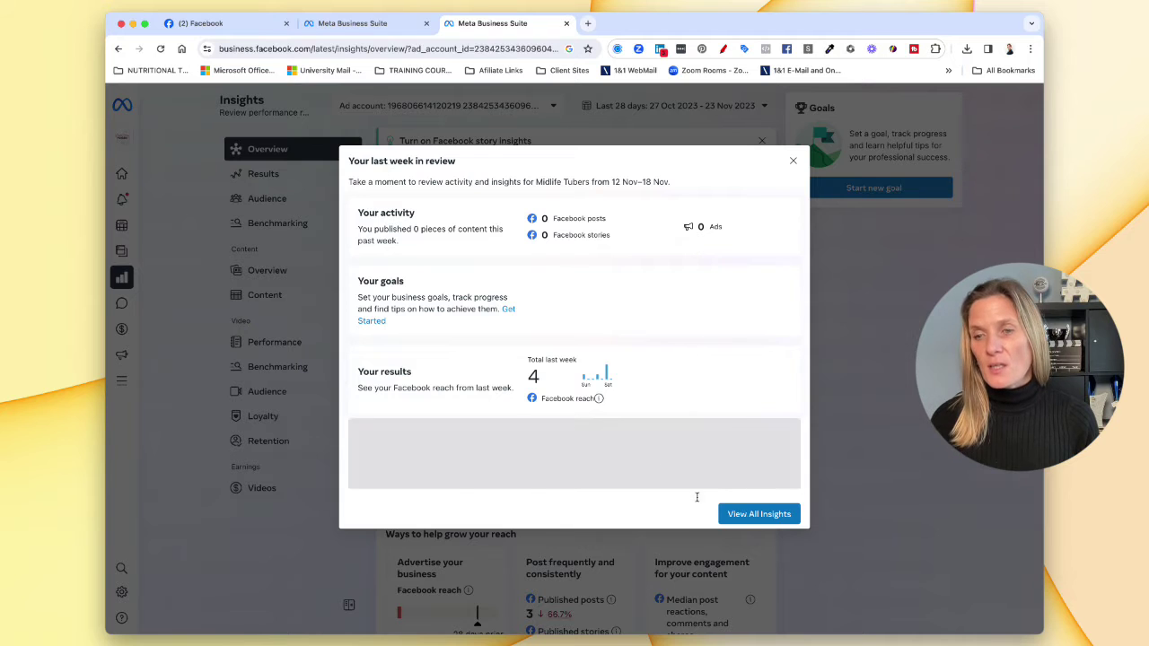
{"action": "left_click", "coordinate": [793, 161]}
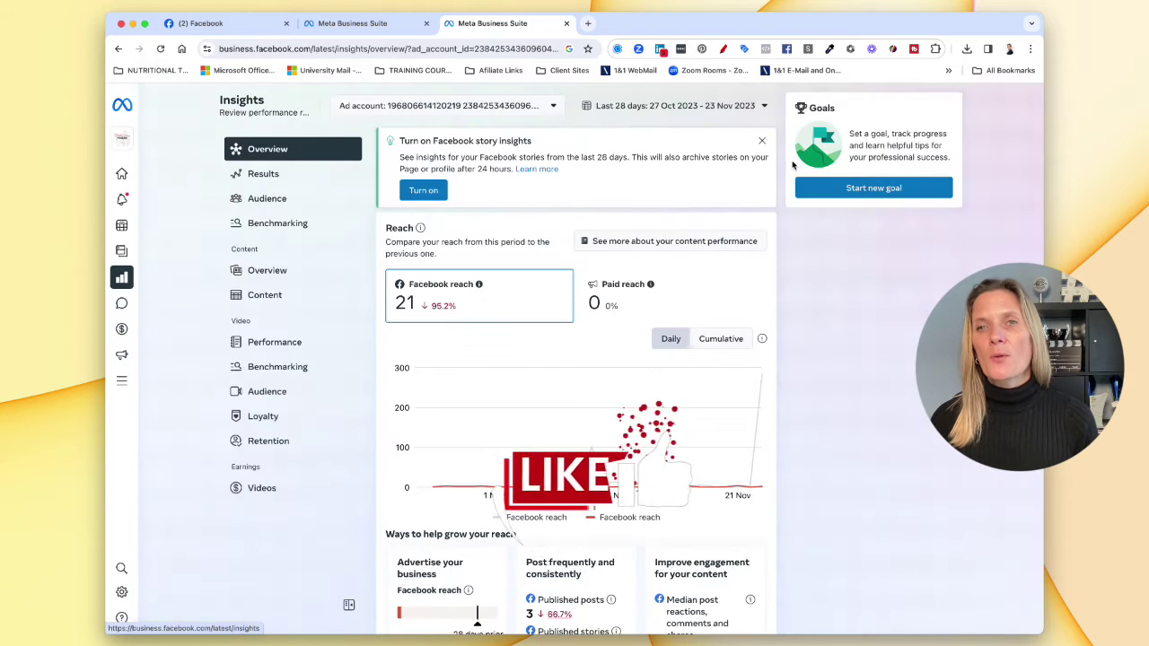
{"action": "left_click", "coordinate": [645, 108]}
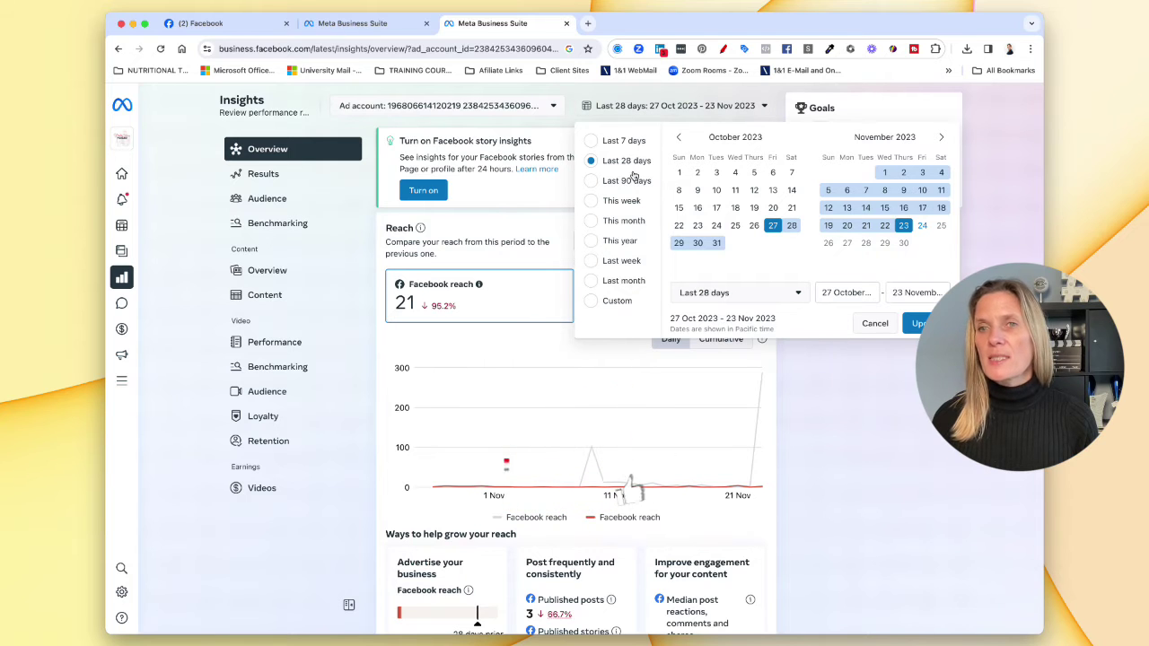
{"action": "left_click", "coordinate": [814, 402]}
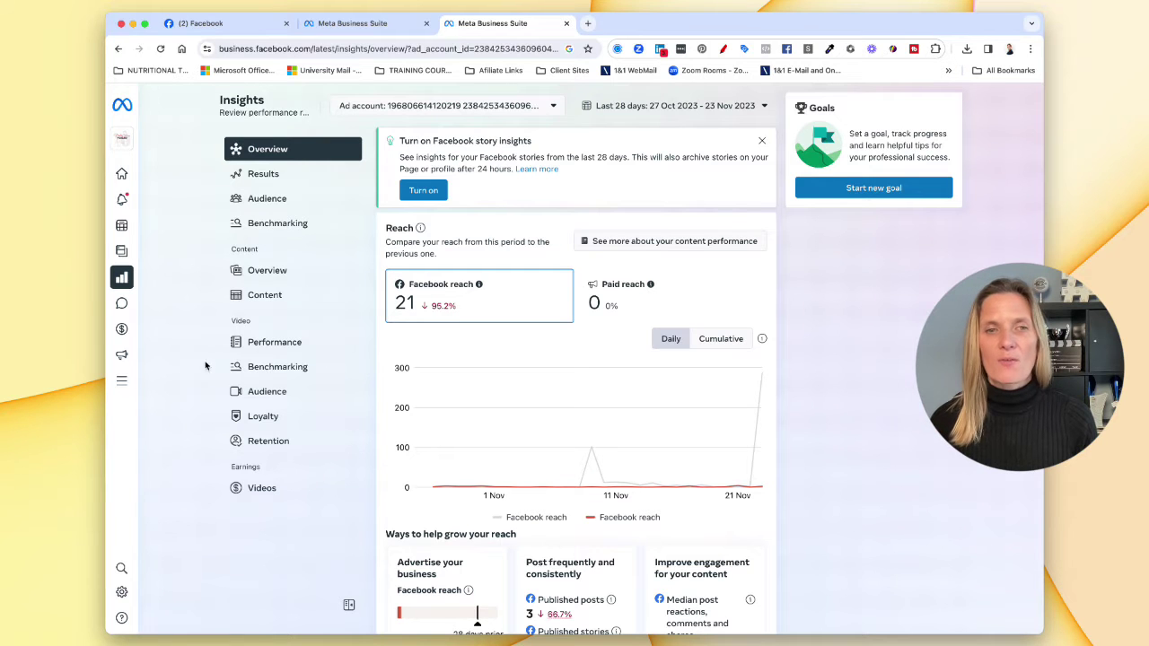
- Browse the Inbox's Instagram, comments and Messenger tabs, ending on the empty All messages list
{"action": "left_click", "coordinate": [121, 310]}
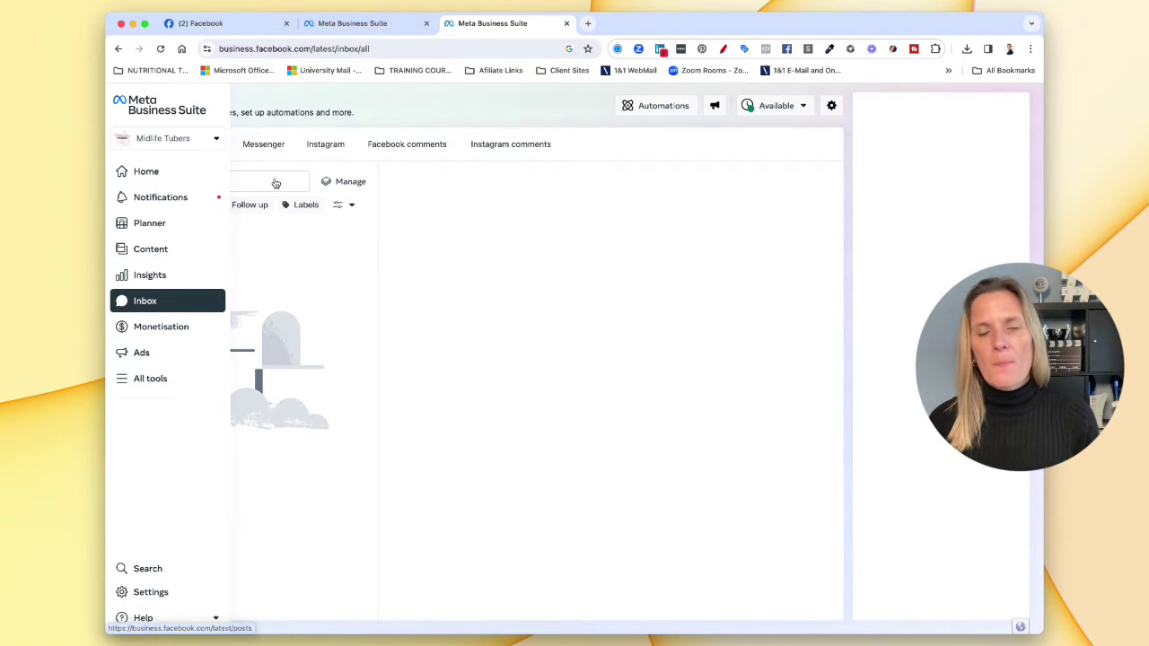
{"action": "left_click", "coordinate": [319, 151]}
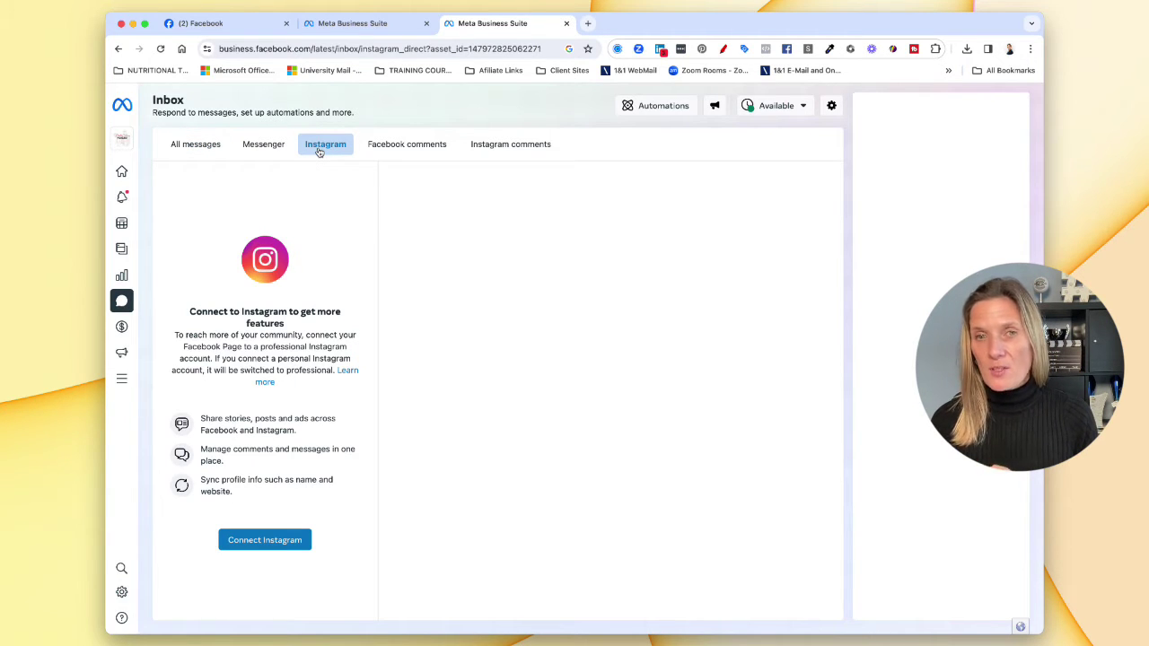
{"action": "left_click", "coordinate": [390, 153]}
{"action": "left_click", "coordinate": [520, 154]}
{"action": "left_click", "coordinate": [266, 149]}
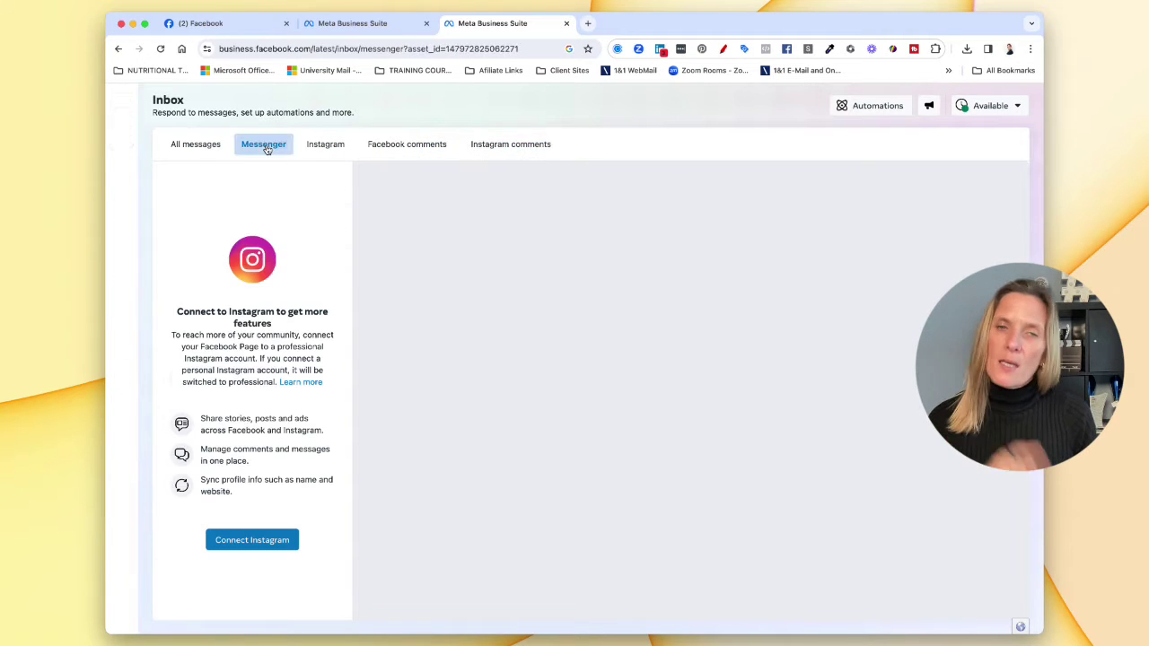
{"action": "left_click", "coordinate": [178, 150]}
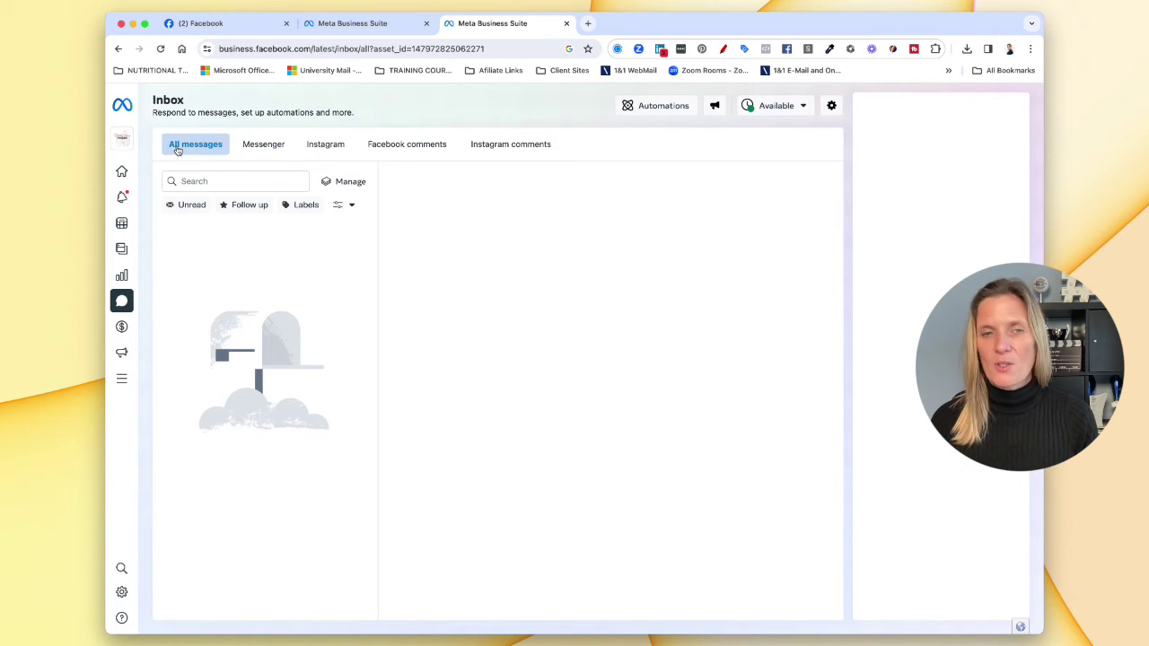
- Look over monetisation and the All tools list, then return to the Home dashboard
{"action": "left_click", "coordinate": [124, 328]}
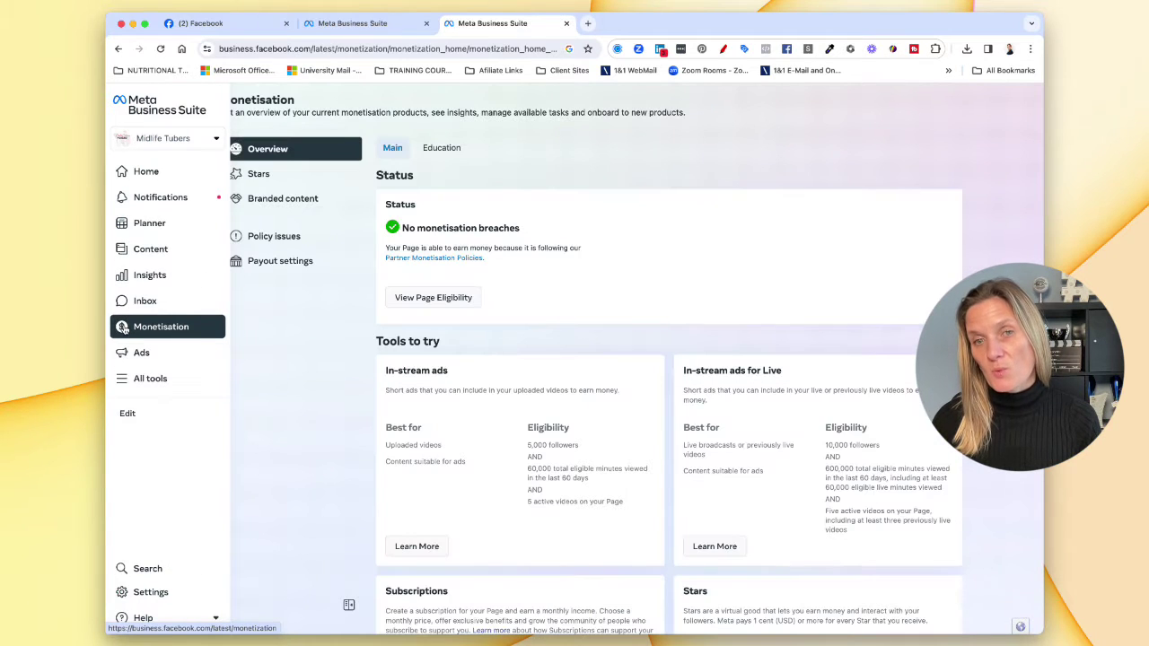
{"action": "left_click", "coordinate": [143, 381]}
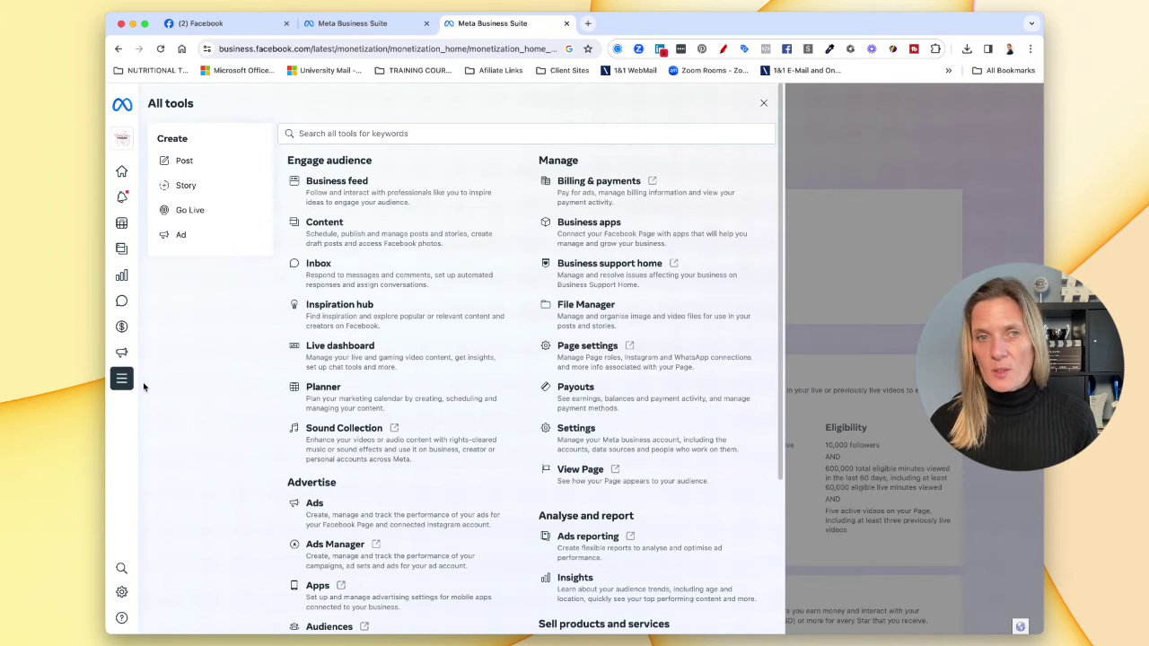
{"action": "left_click", "coordinate": [143, 170]}
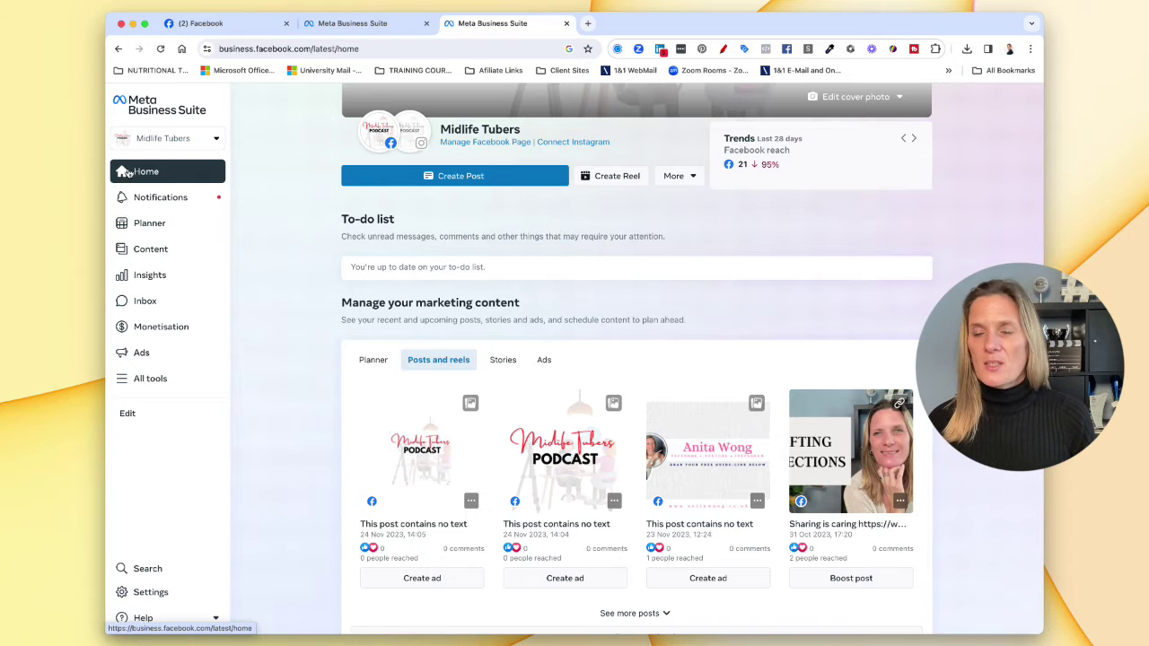
{"action": "scroll", "coordinate": [262, 191], "scroll_direction": "up", "scroll_amount": 3}
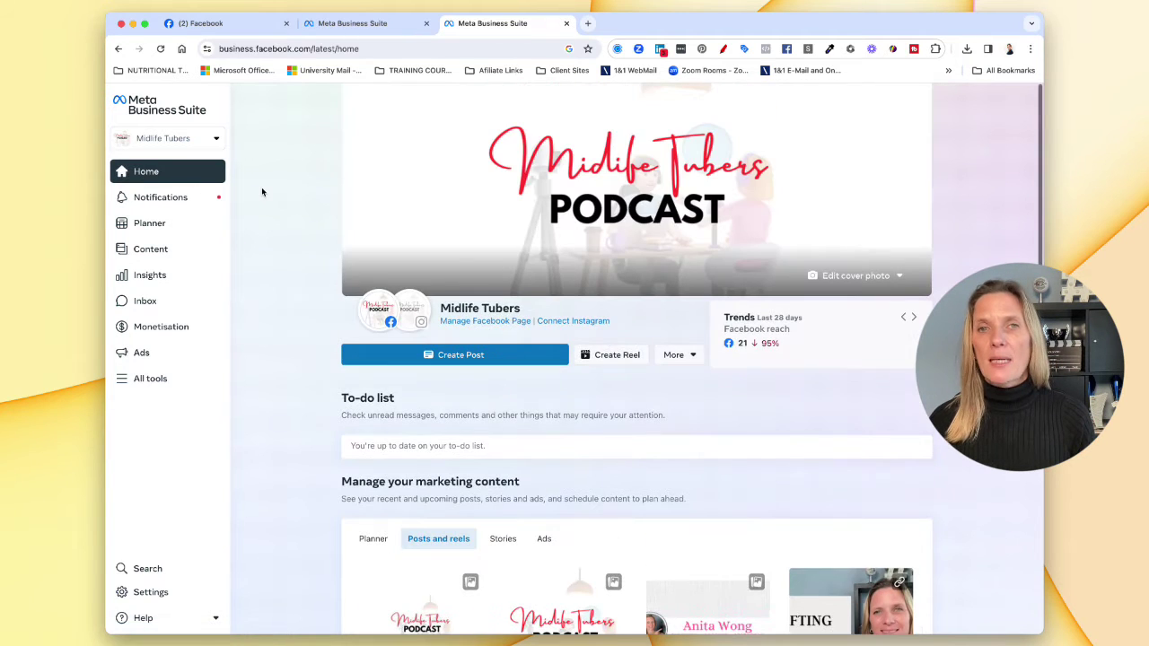
{"action": "left_click", "coordinate": [243, 23]}
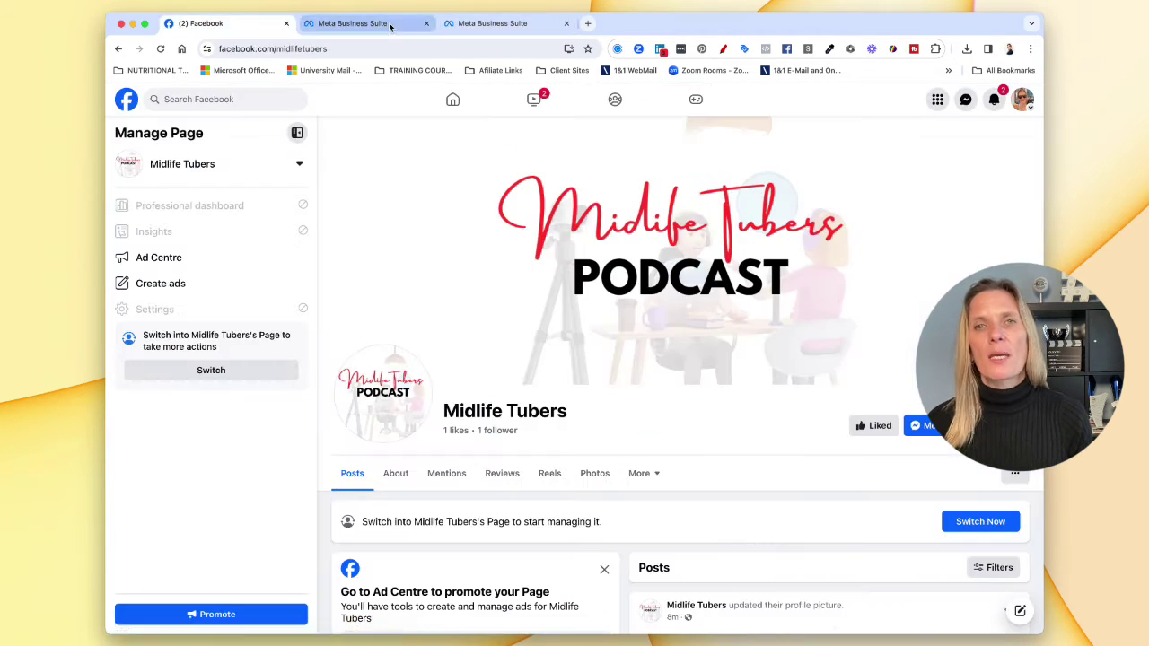
{"action": "left_click", "coordinate": [481, 25]}
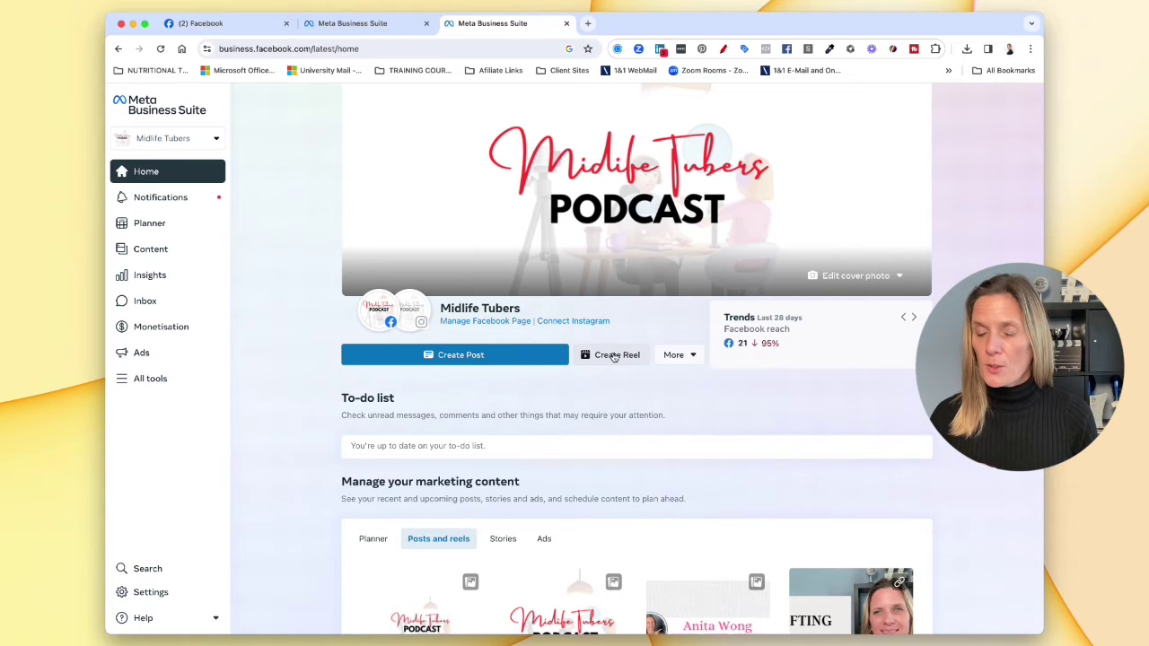
{"action": "left_click", "coordinate": [691, 356]}
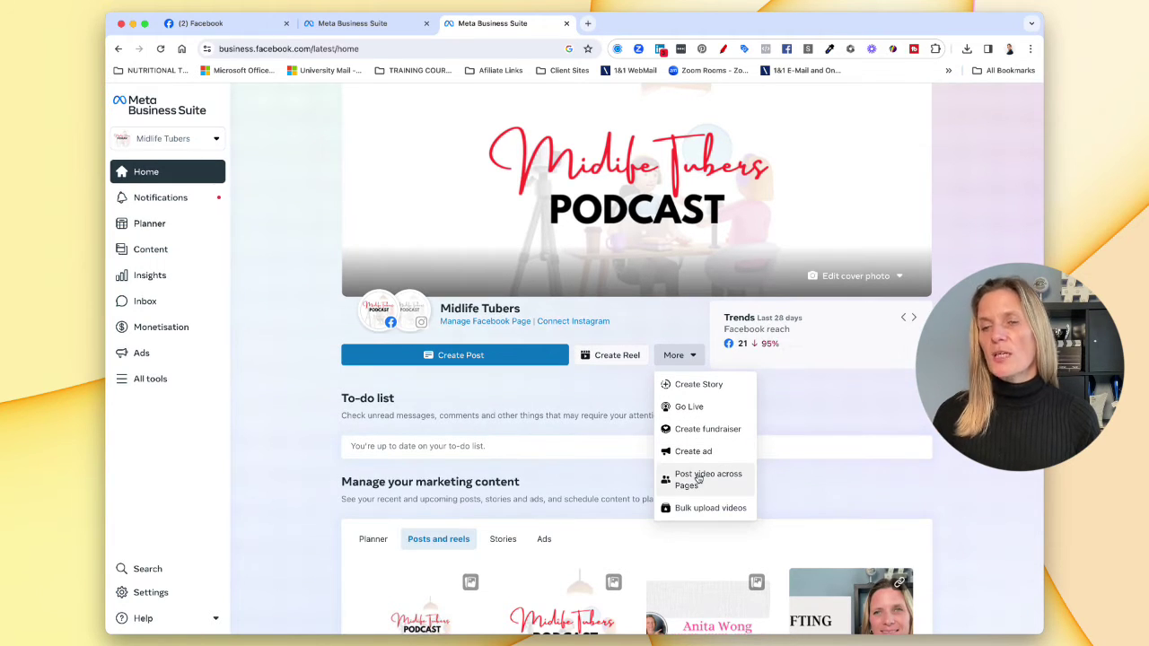
{"action": "left_click", "coordinate": [264, 334]}
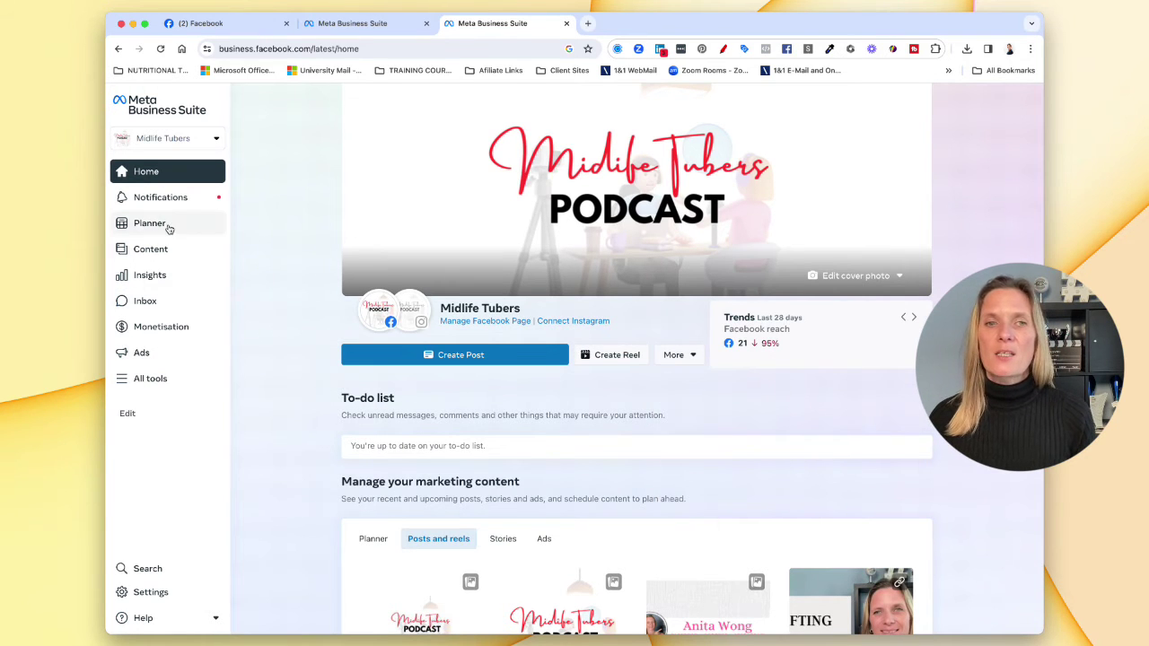
- Show the Planner as a November 2023 month calendar
{"action": "left_click", "coordinate": [204, 225]}
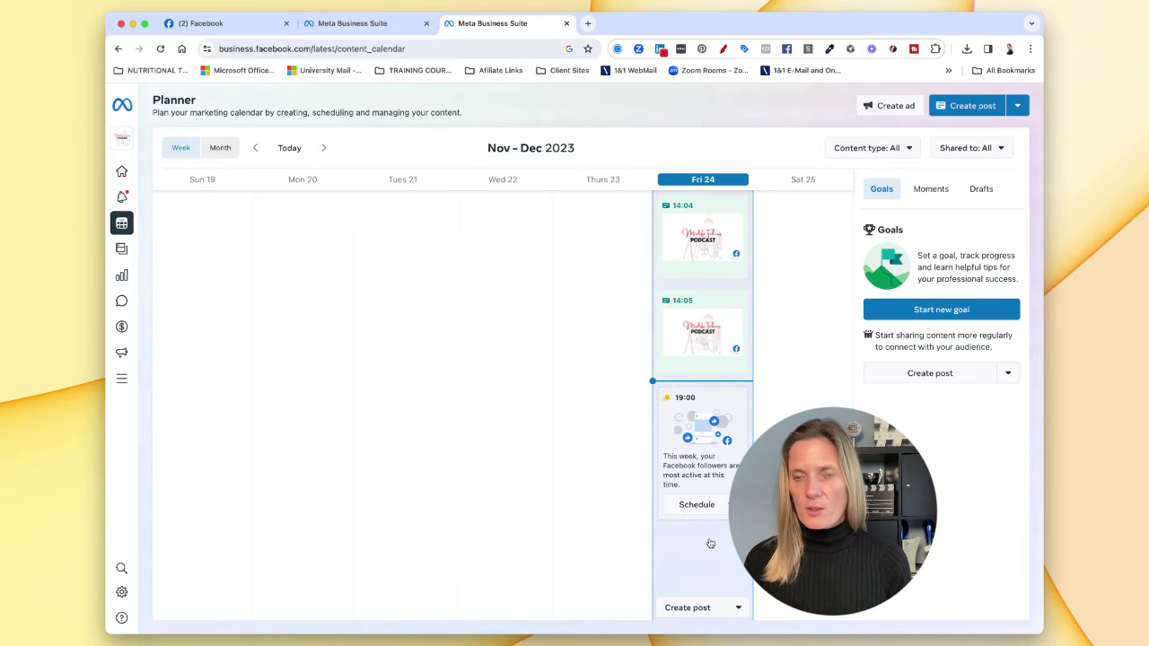
{"action": "left_click", "coordinate": [221, 149]}
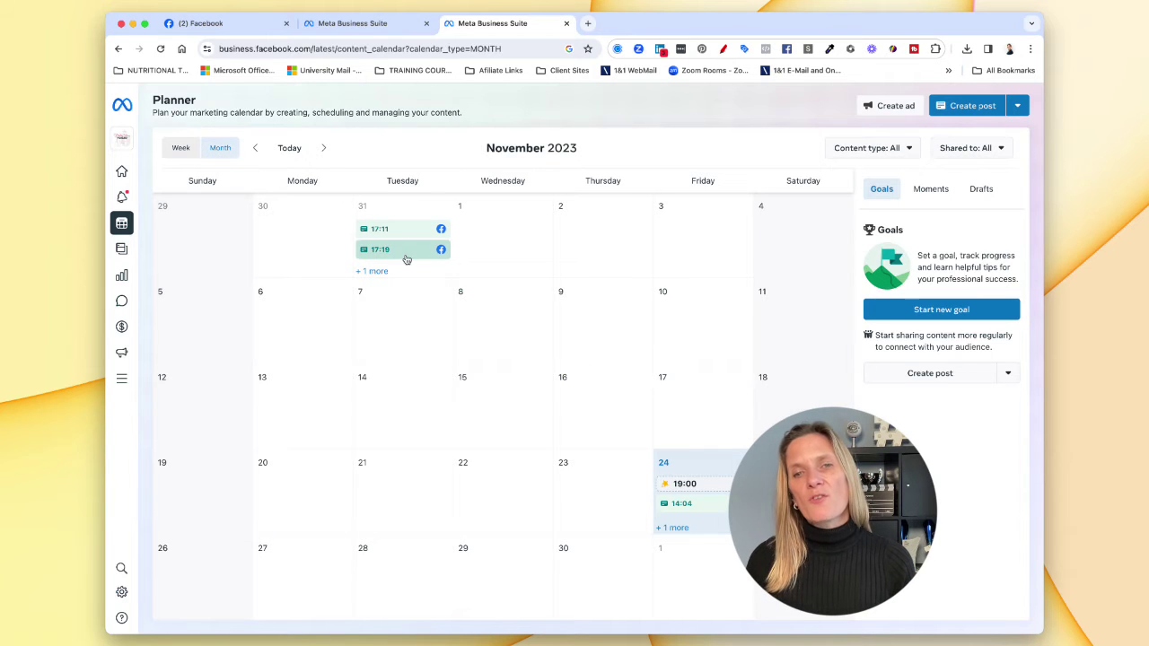
{"action": "mouse_move", "coordinate": [684, 484]}
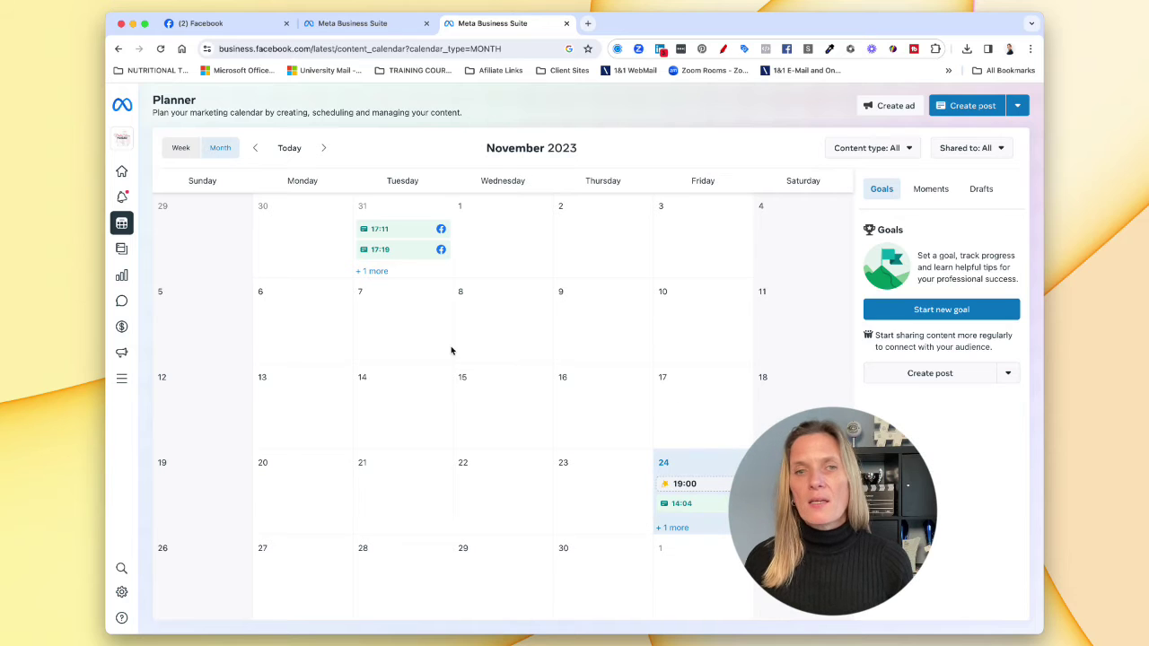
- Start a new Midlife Tubers post and review its Post to destinations
{"action": "left_click", "coordinate": [970, 108]}
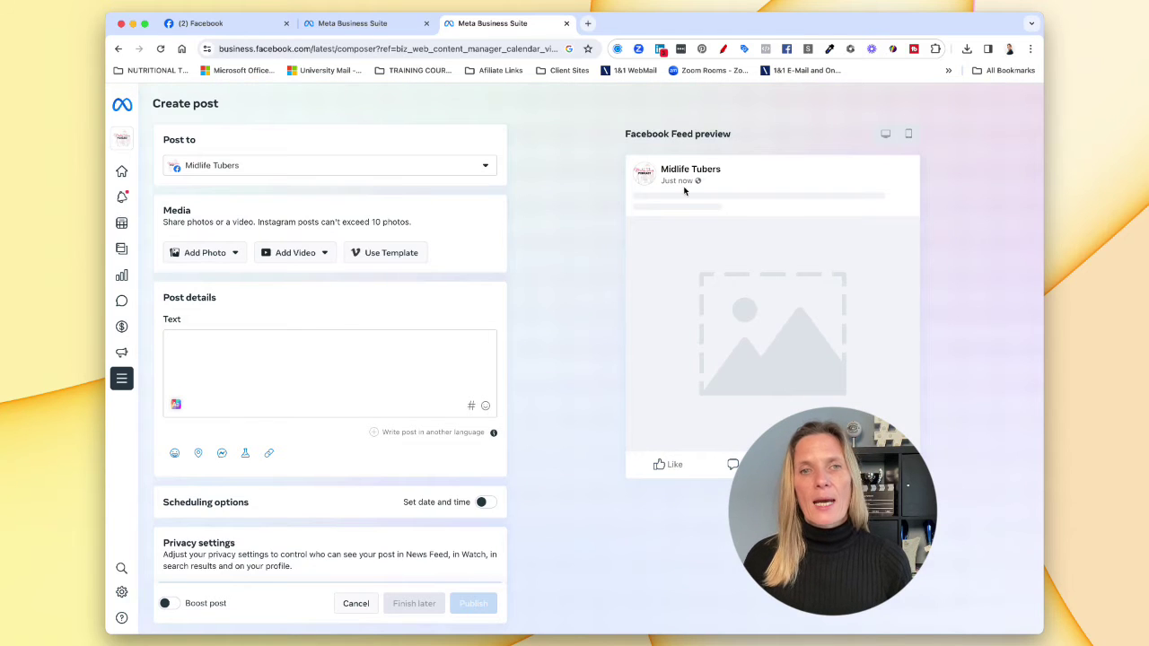
{"action": "left_click", "coordinate": [220, 168]}
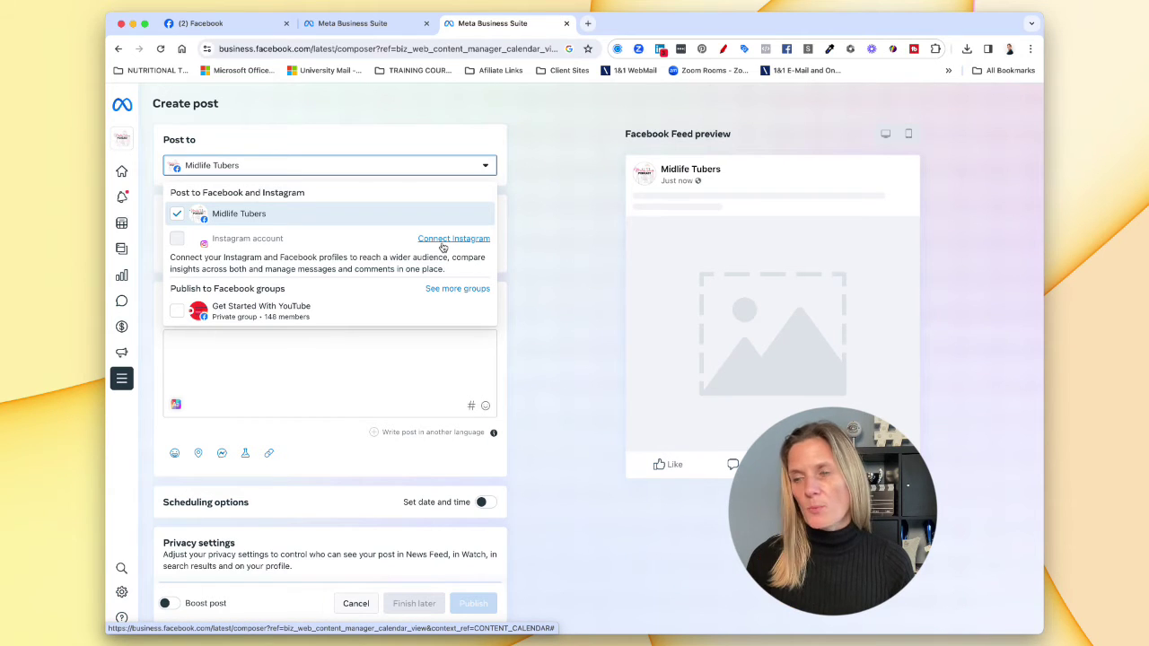
{"action": "left_click", "coordinate": [351, 136]}
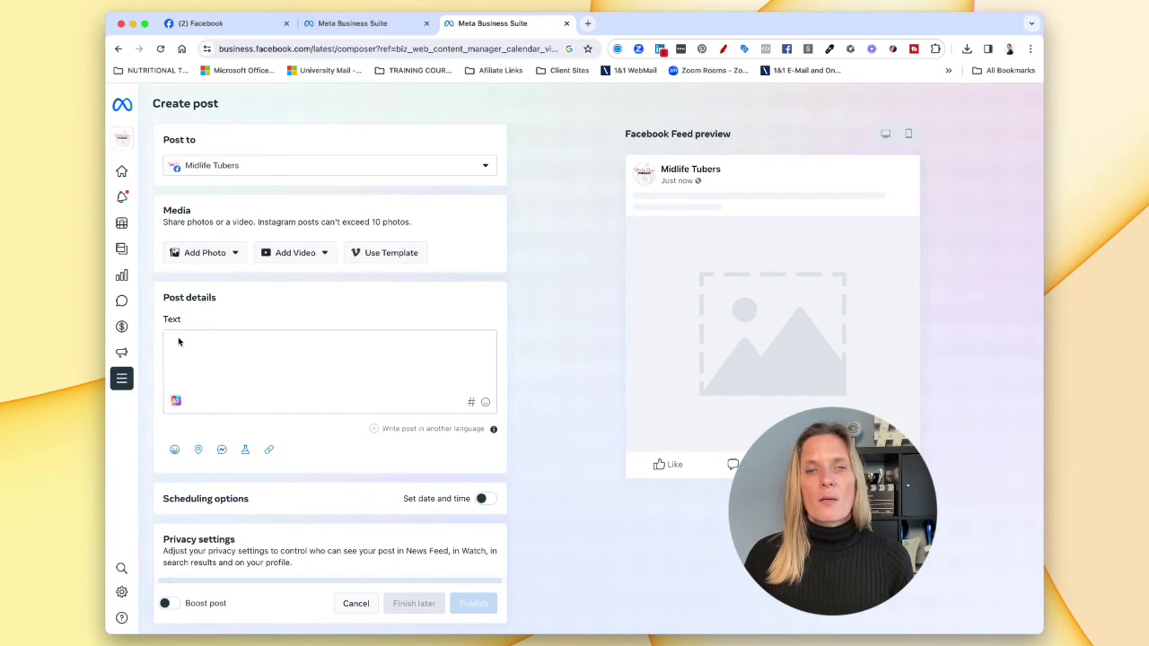
- Review the scheduled publish date of 24 November 2023 and time 02:37 PM
{"action": "scroll", "coordinate": [301, 364], "scroll_direction": "down", "scroll_amount": 2}
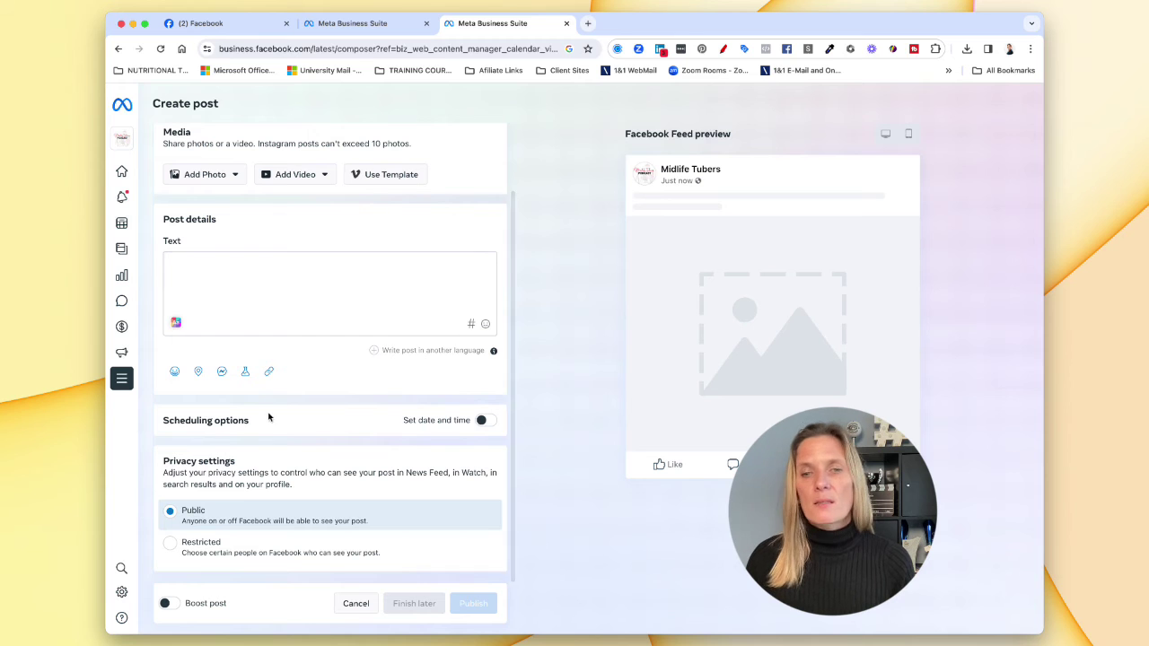
{"action": "scroll", "coordinate": [486, 422], "scroll_direction": "down", "scroll_amount": 1}
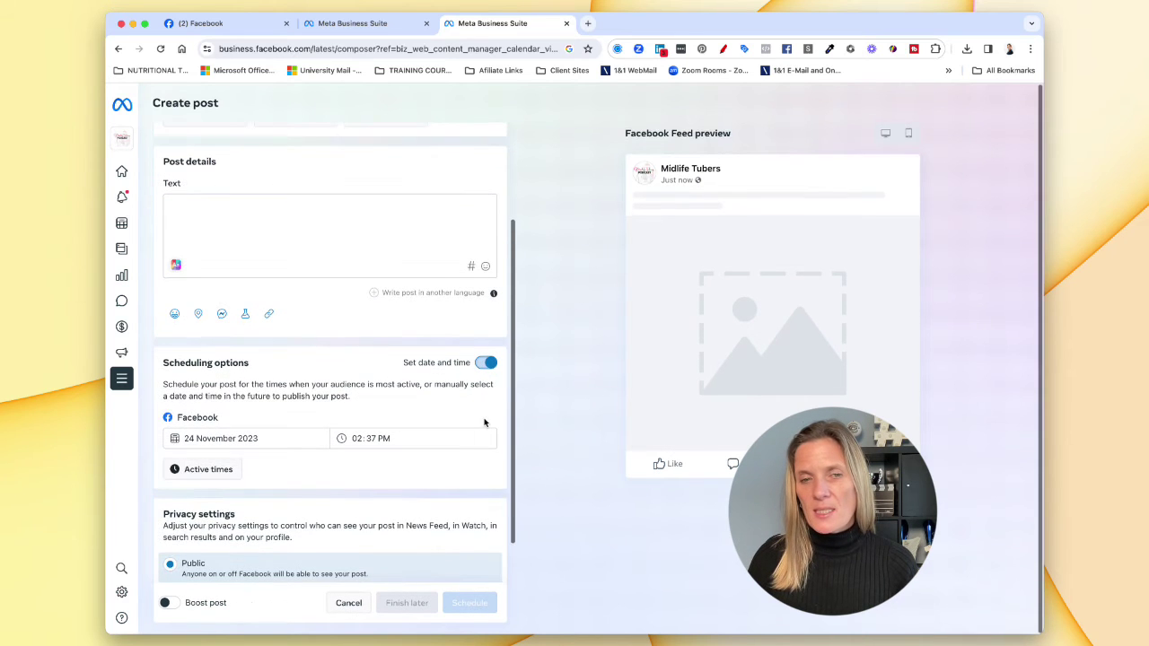
{"action": "left_click", "coordinate": [260, 442]}
{"action": "left_click", "coordinate": [294, 469]}
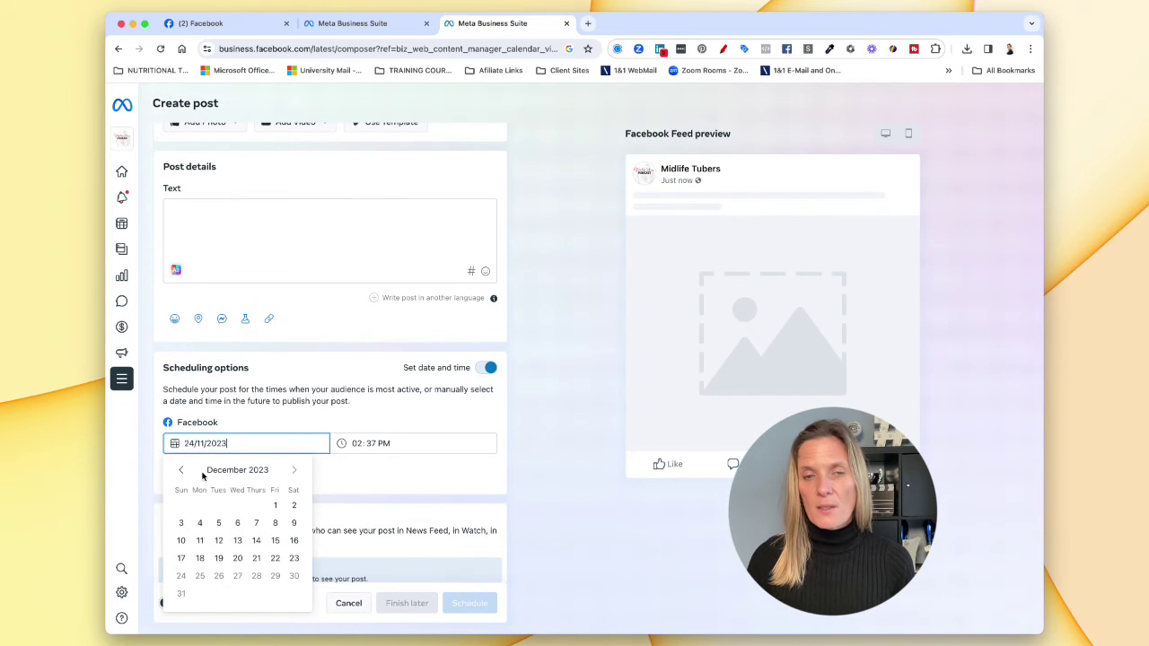
{"action": "left_click", "coordinate": [357, 441]}
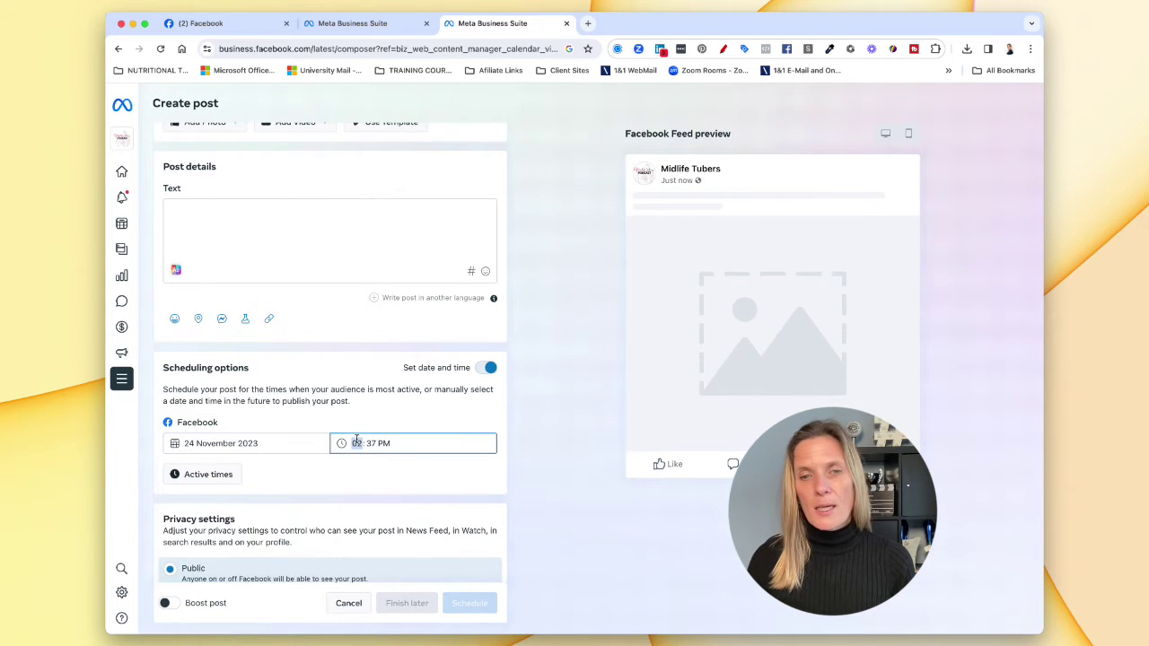
{"action": "scroll", "coordinate": [356, 417], "scroll_direction": "down", "scroll_amount": 1}
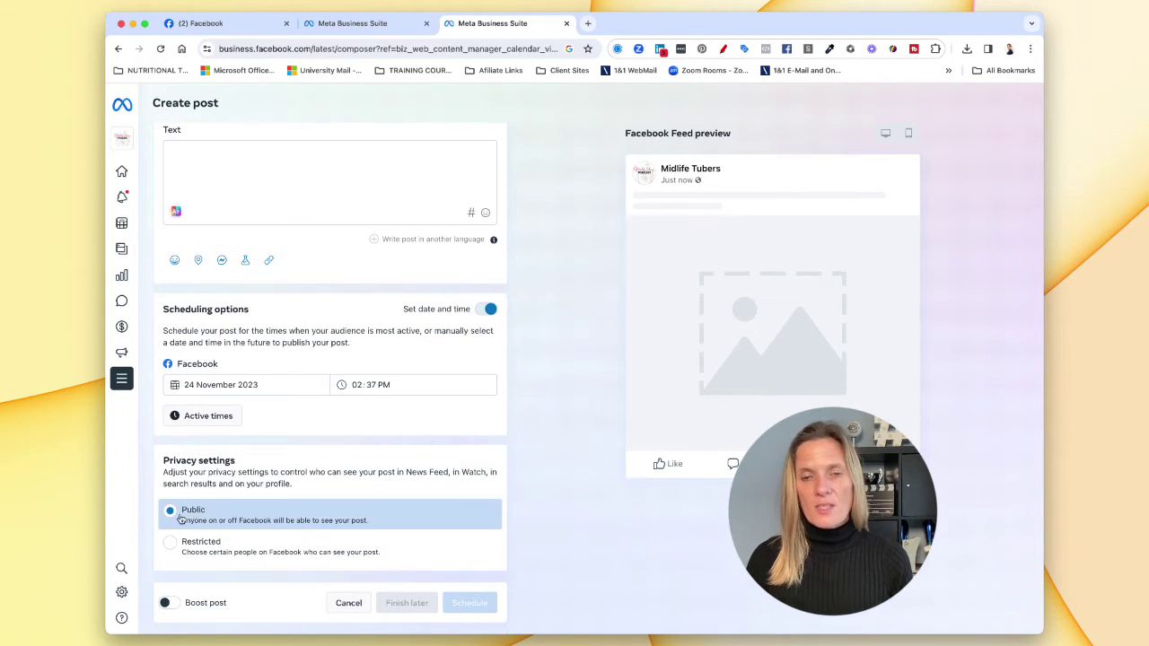